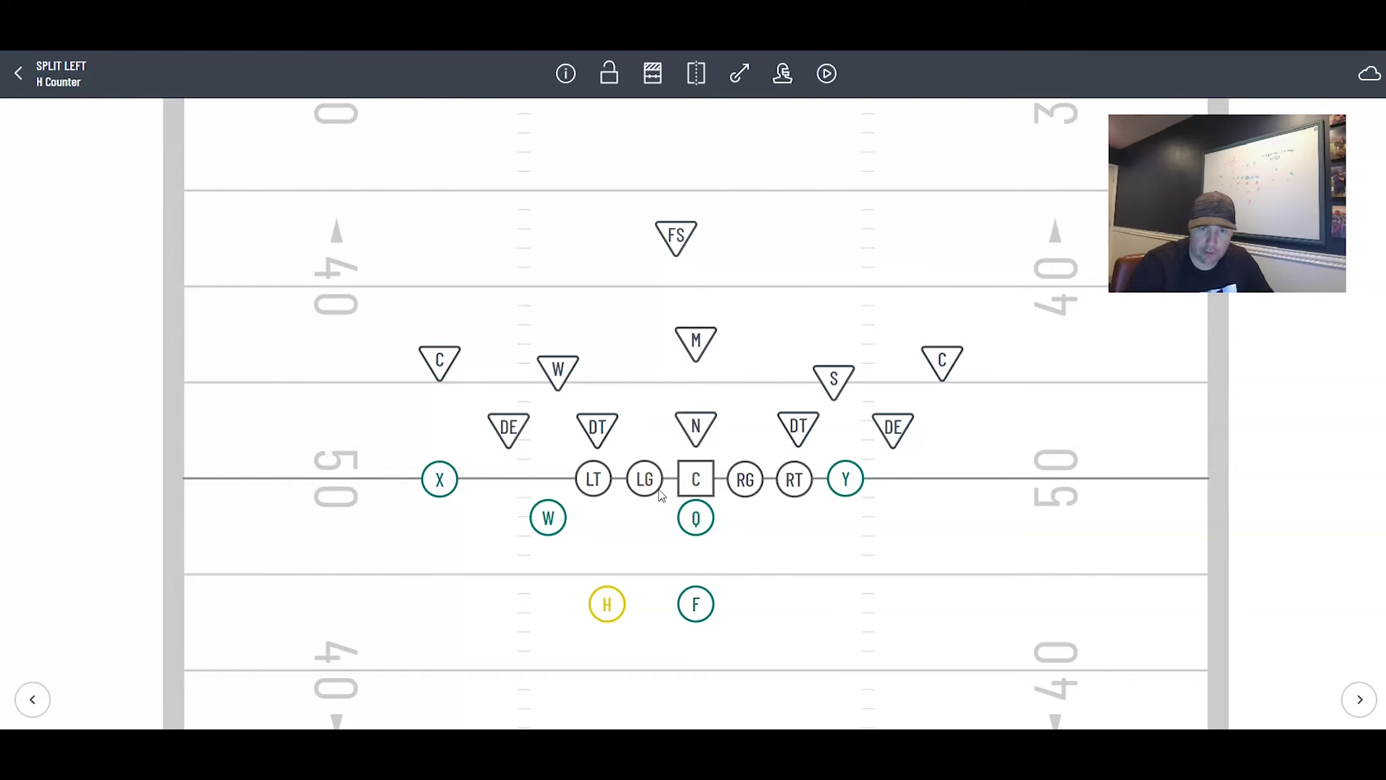
Step: Draw Y's route up toward the S with a T block ending
left_click(849, 477)
left_click_drag(850, 476, 840, 478)
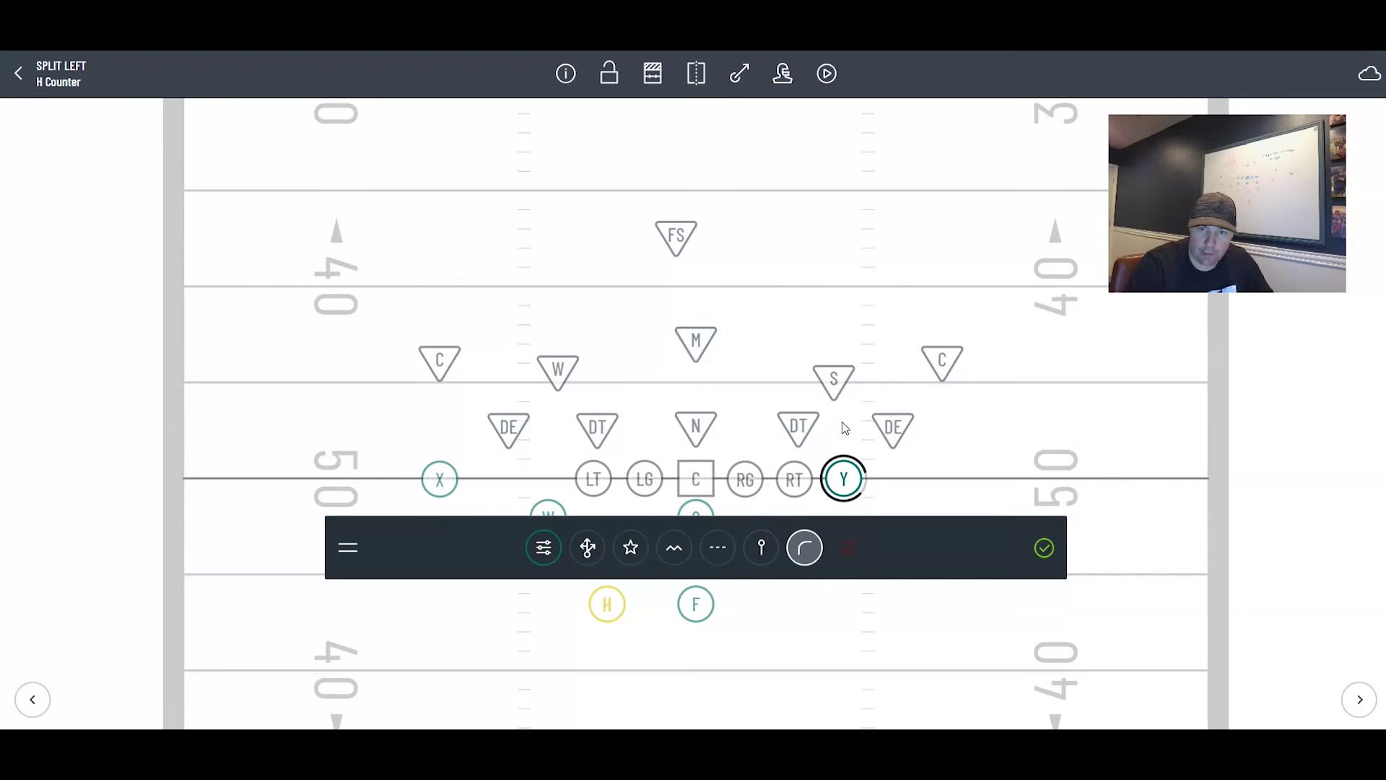
left_click(836, 405)
left_click(769, 556)
left_click(769, 555)
left_click(1044, 548)
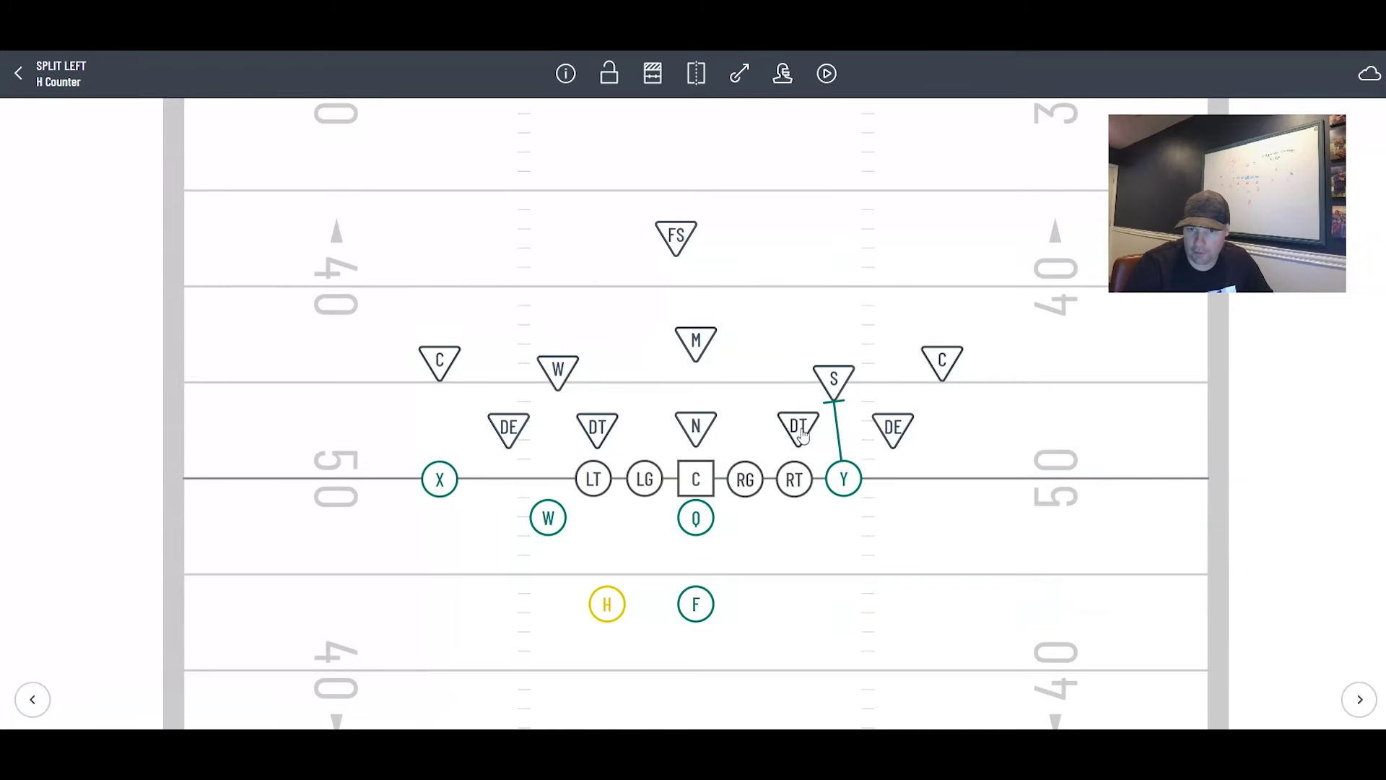
Step: Replace Y's route with a T-ended down block onto the playside DT
left_click(794, 480)
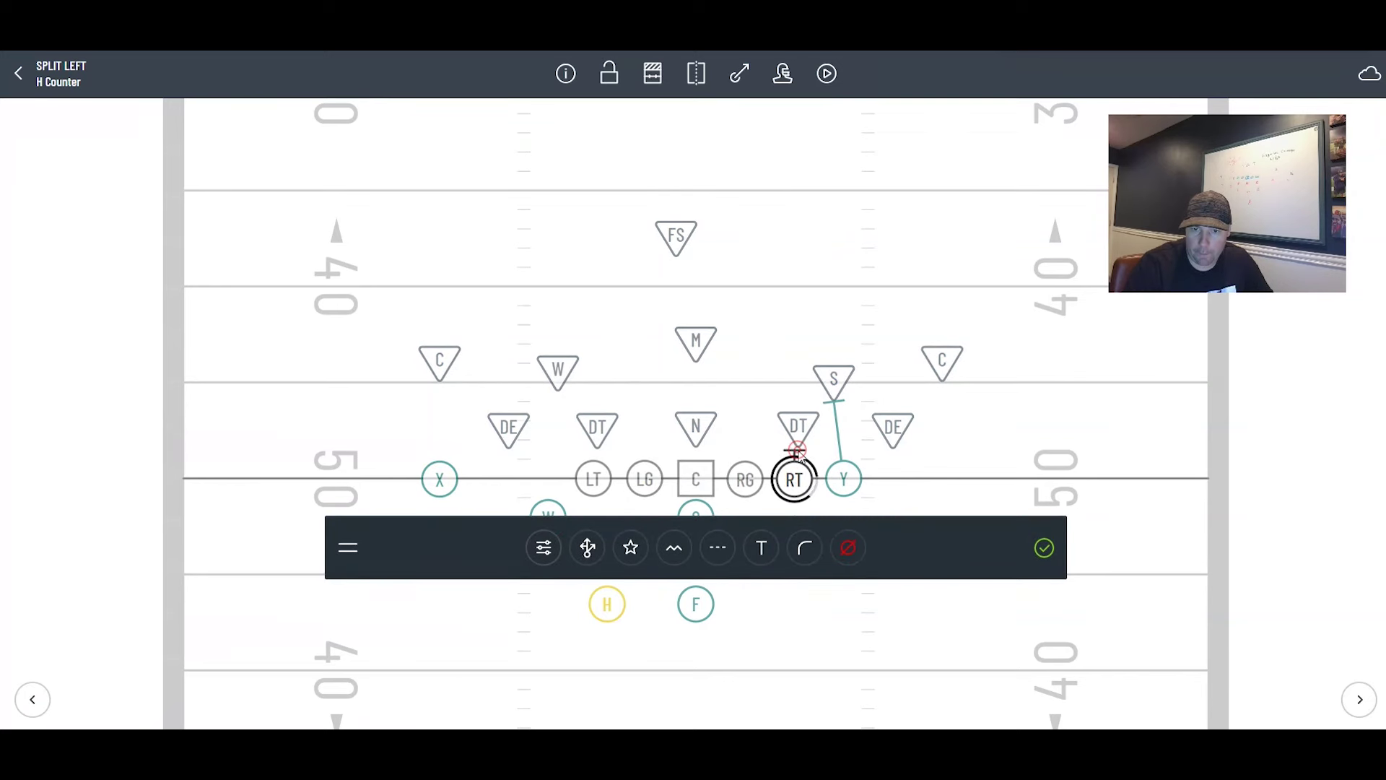
left_click(844, 479)
left_click(849, 548)
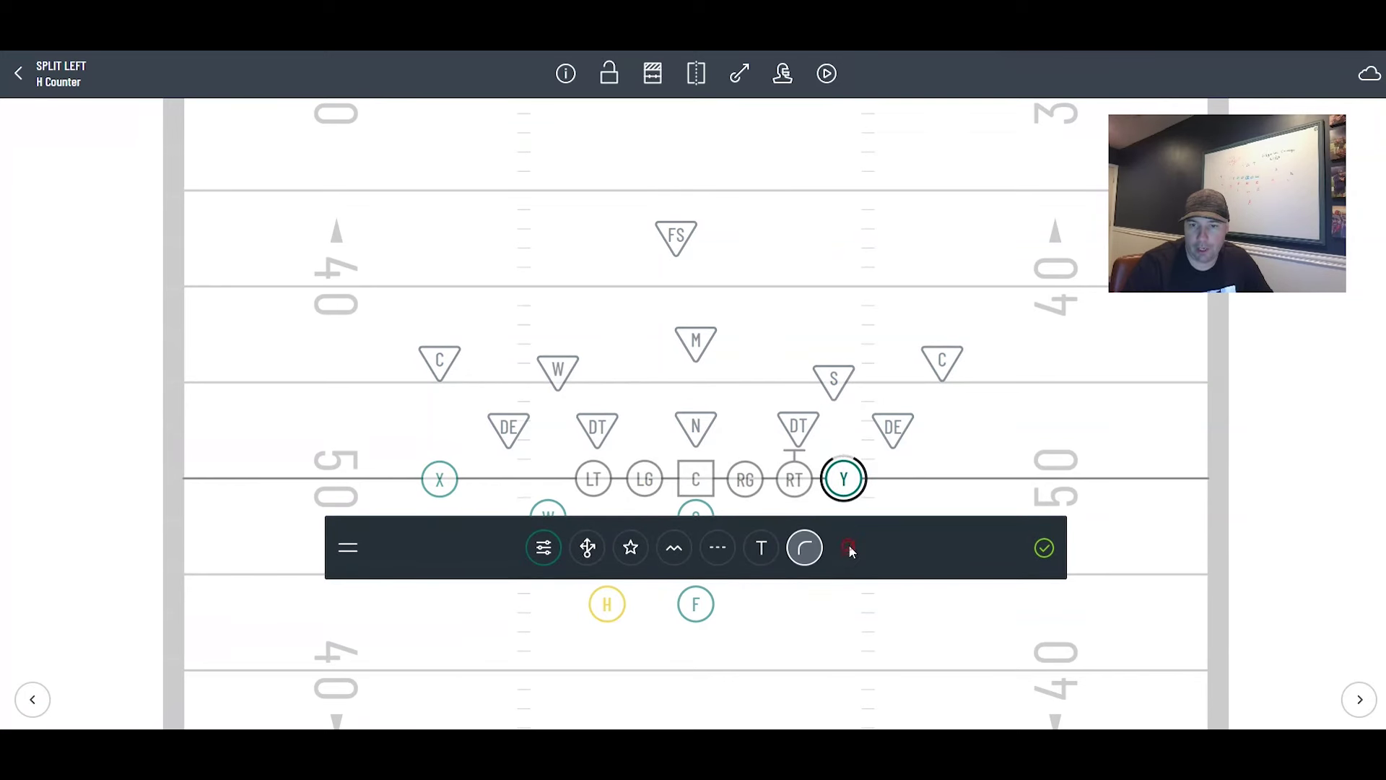
left_click_drag(816, 440, 817, 443)
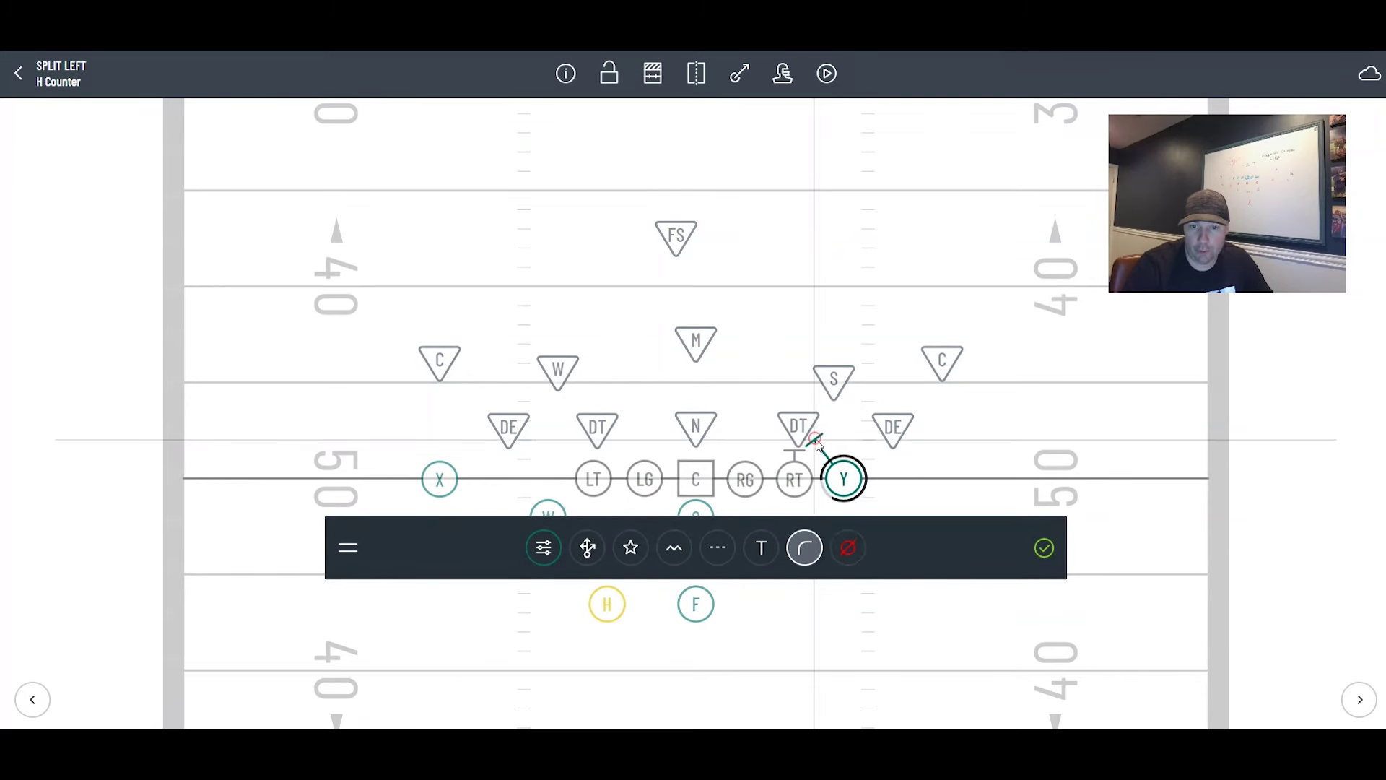
left_click(1044, 548)
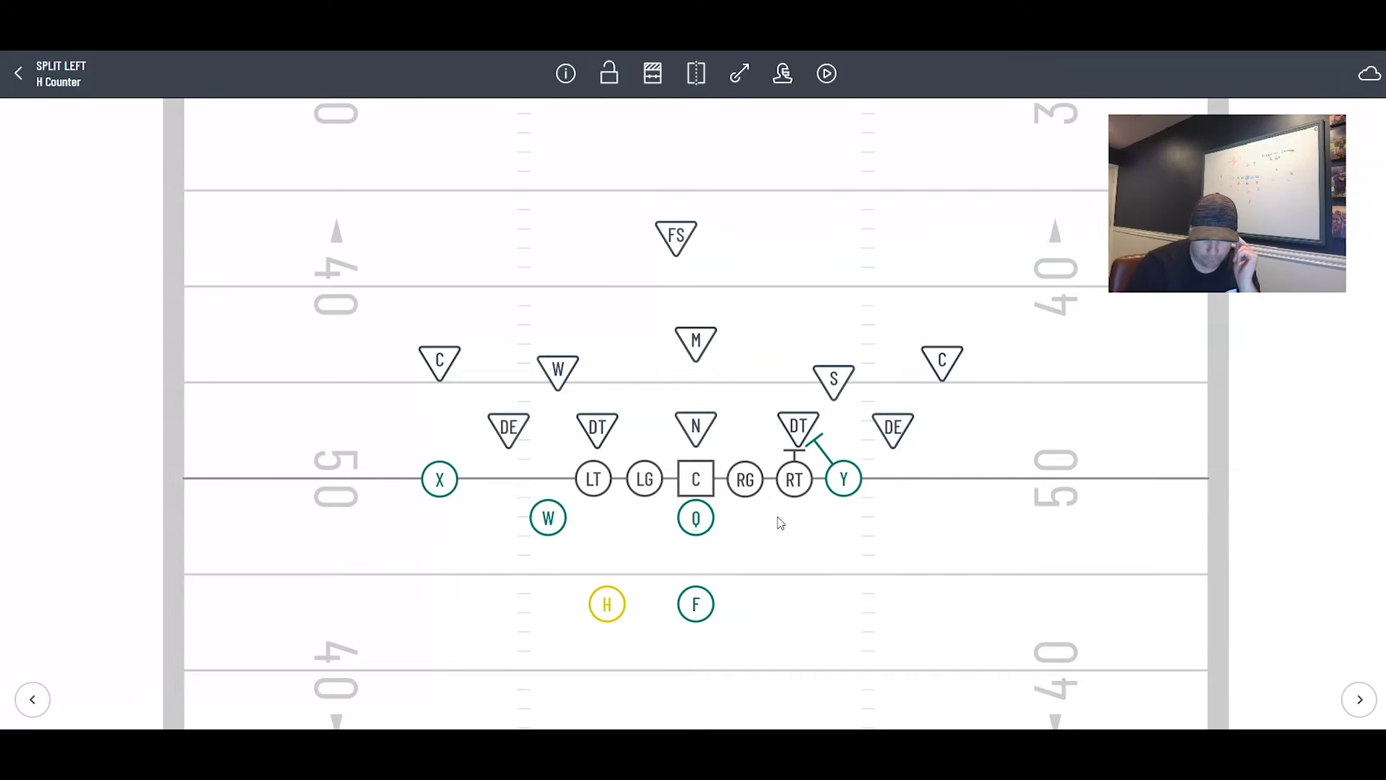
Step: Draw RG's curved block up to the M and the center's short block on the N
left_click(744, 482)
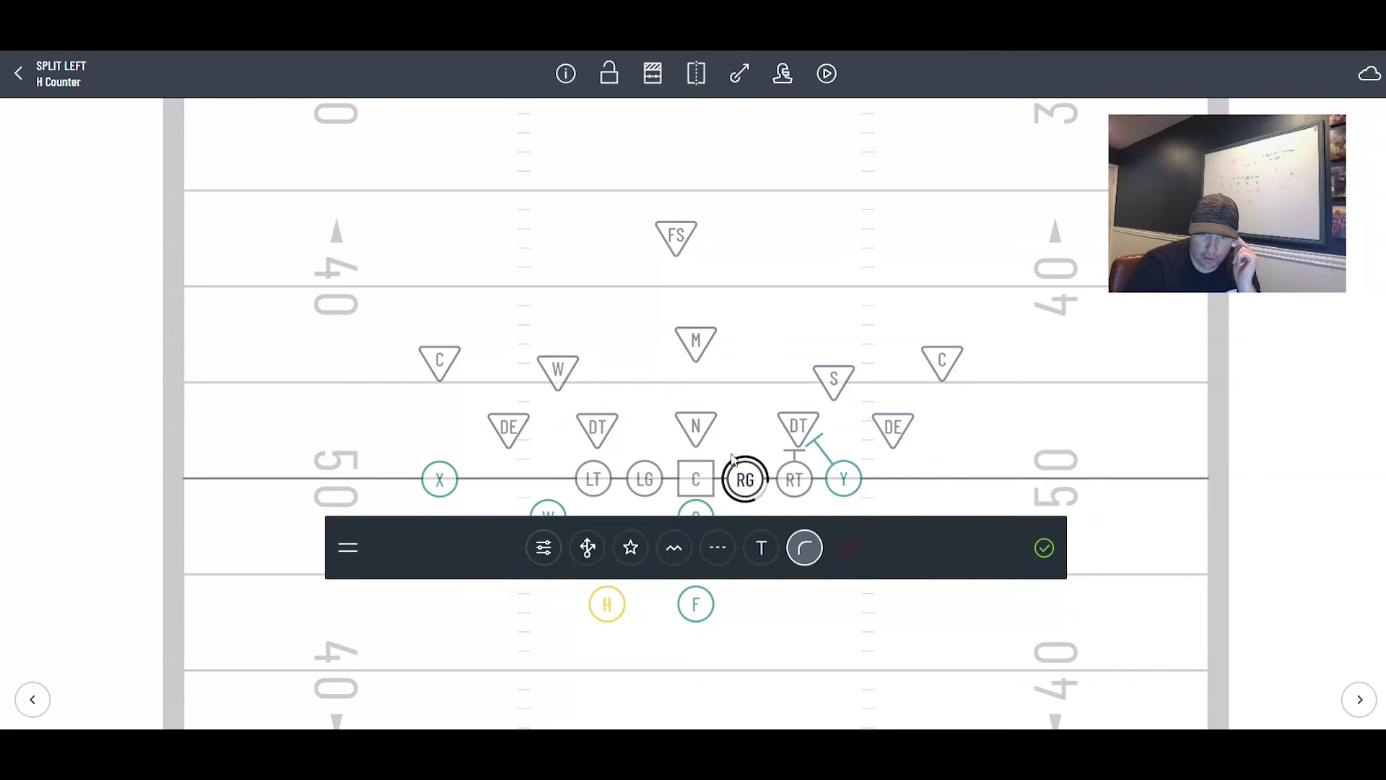
mouse_move(756, 437)
left_mouse_down()
mouse_move(748, 365)
mouse_move(725, 345)
left_mouse_up()
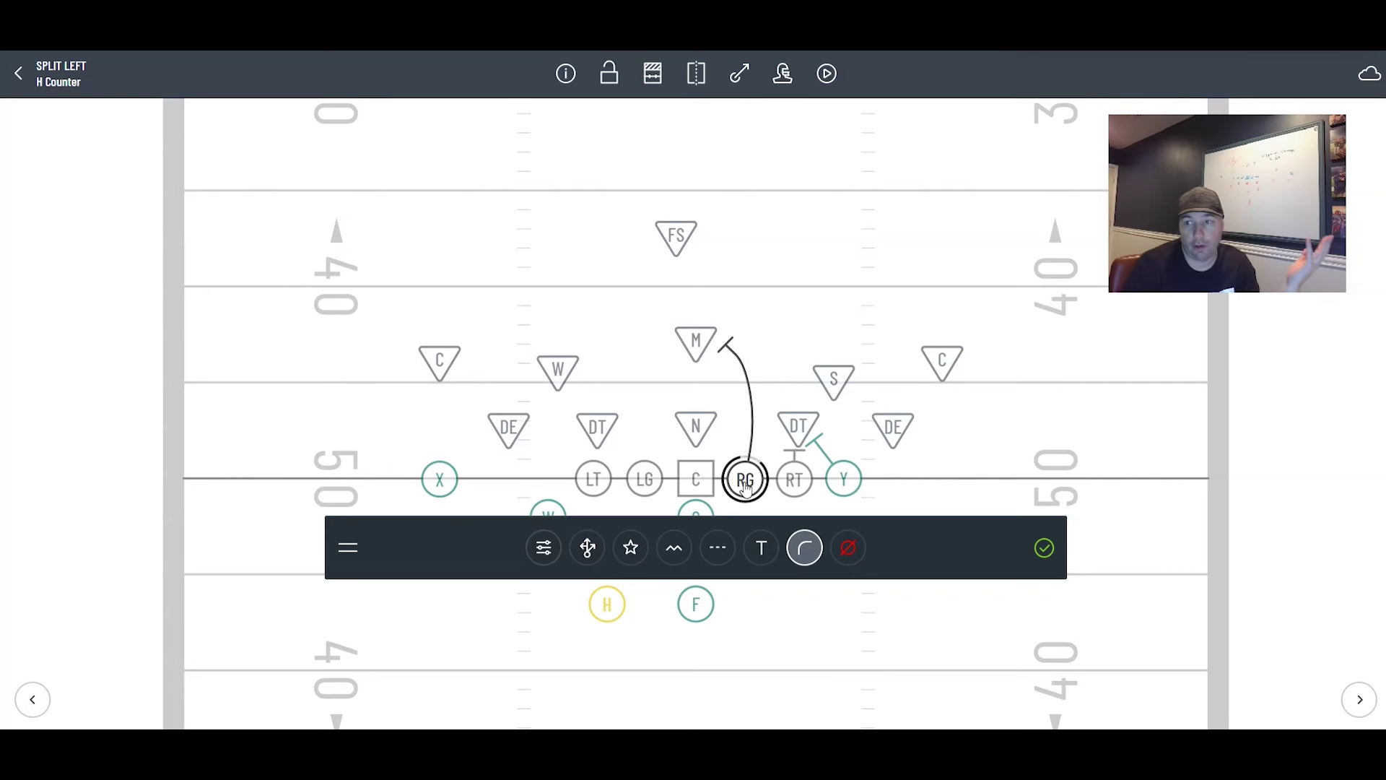
left_click(697, 475)
left_click_drag(711, 454, 713, 435)
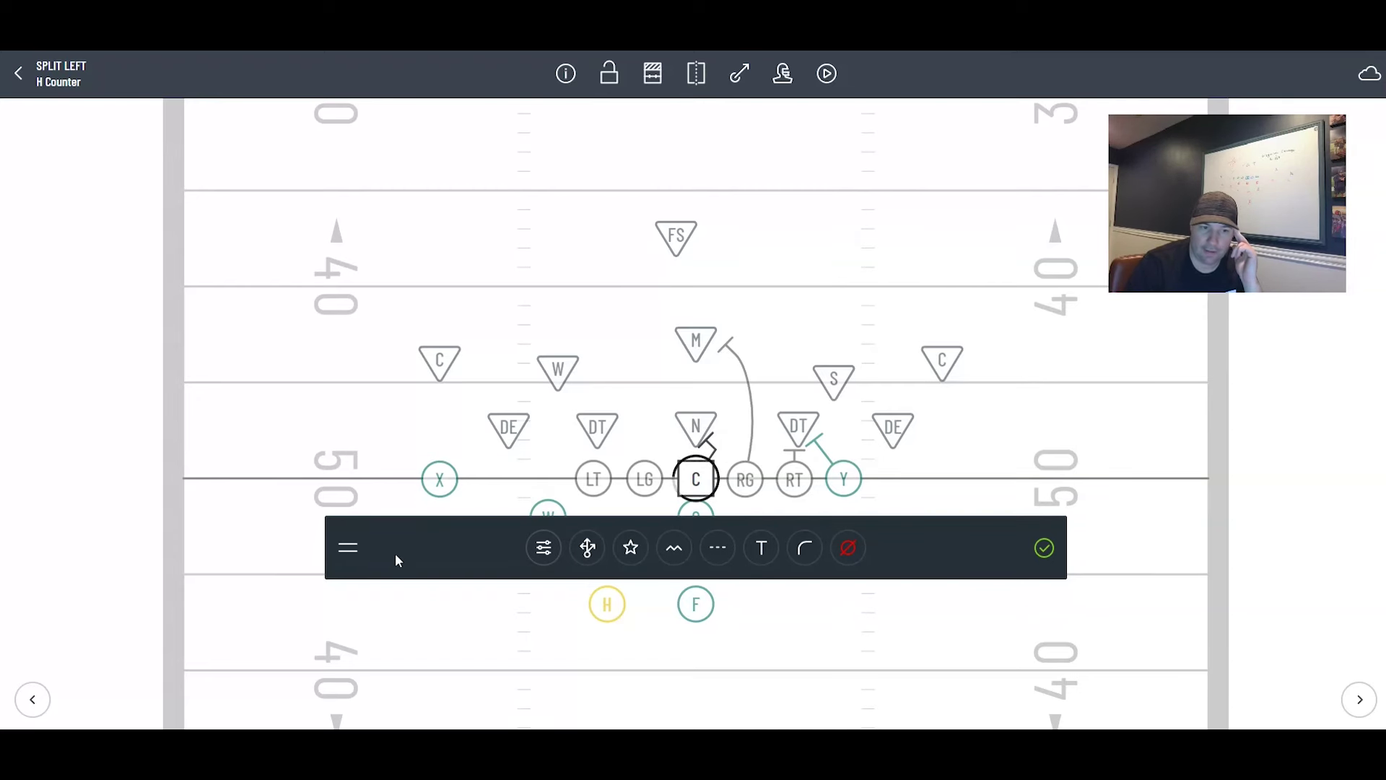
Step: Drag the route toolbar down to the bottom, clear of the backfield players
mouse_move(348, 547)
left_mouse_down()
mouse_move(311, 675)
mouse_move(363, 675)
left_mouse_up()
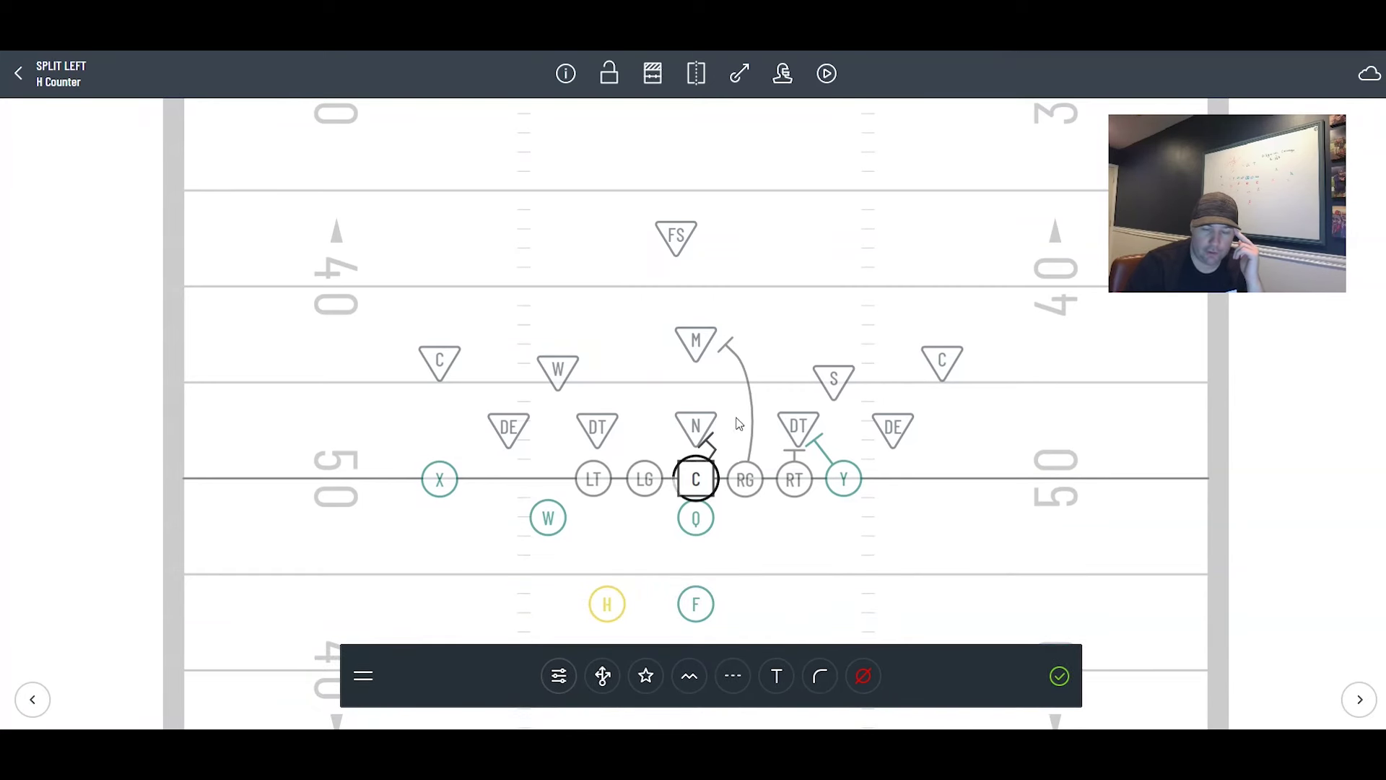
left_click(609, 484)
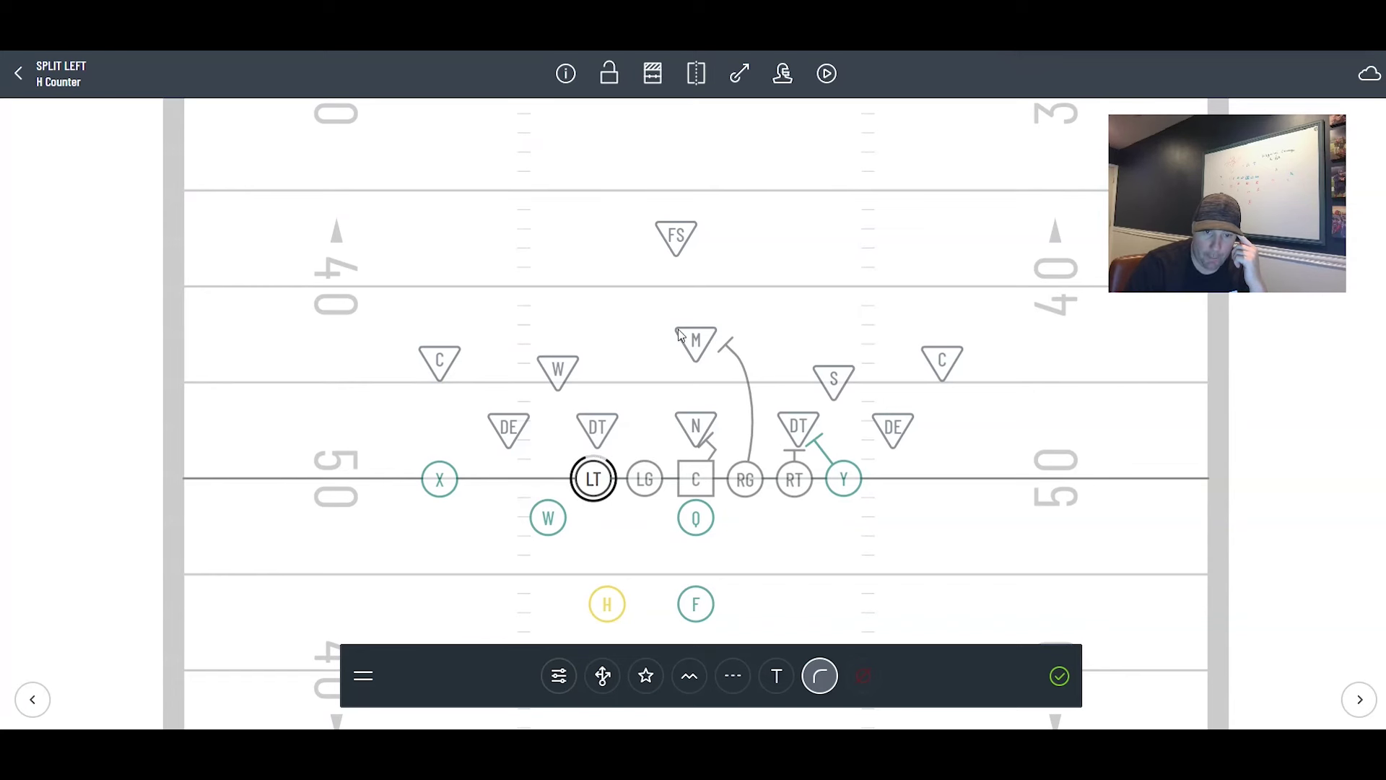
Step: Give LT a T-ended block on the backside DT, then nudge the M closer to the line
left_click_drag(648, 459, 626, 433)
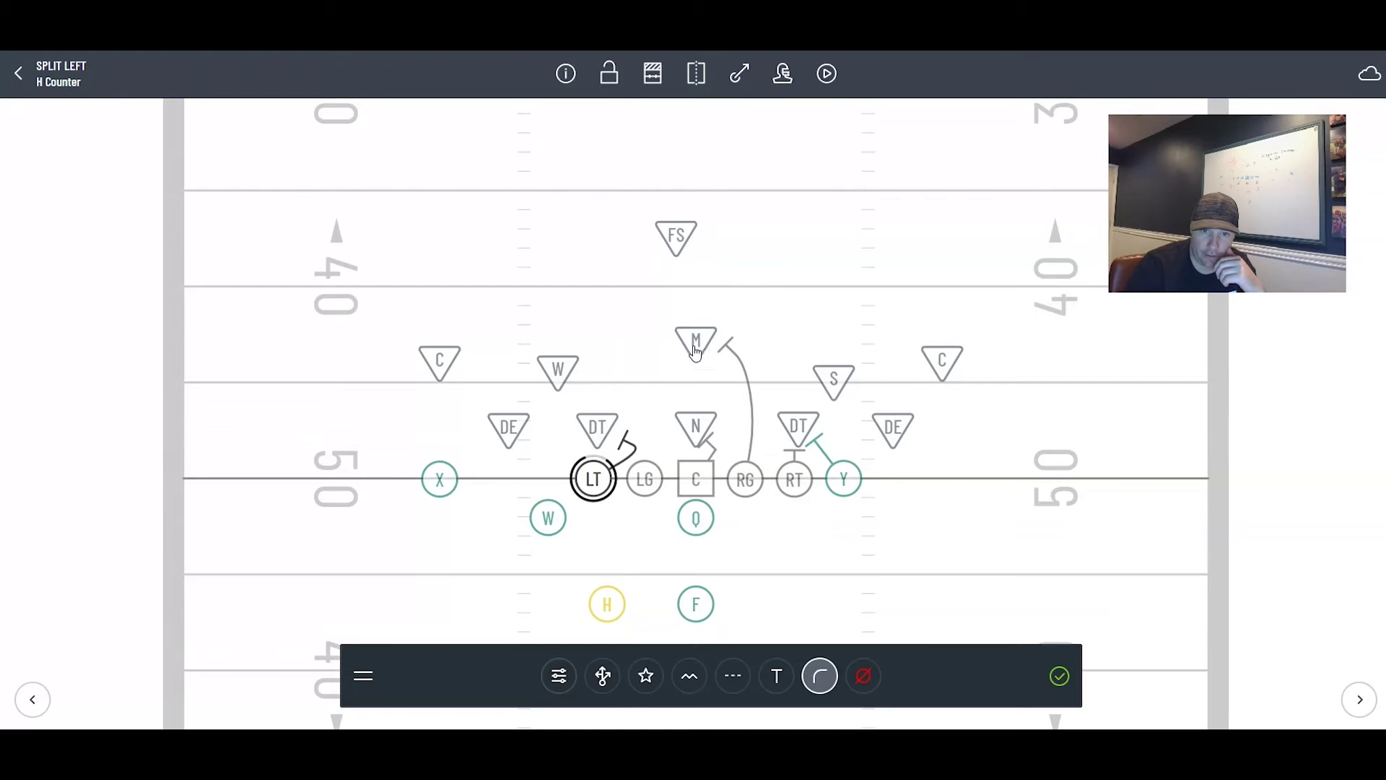
left_click(1059, 677)
mouse_move(696, 340)
left_mouse_down()
mouse_move(621, 435)
mouse_move(696, 352)
left_mouse_up()
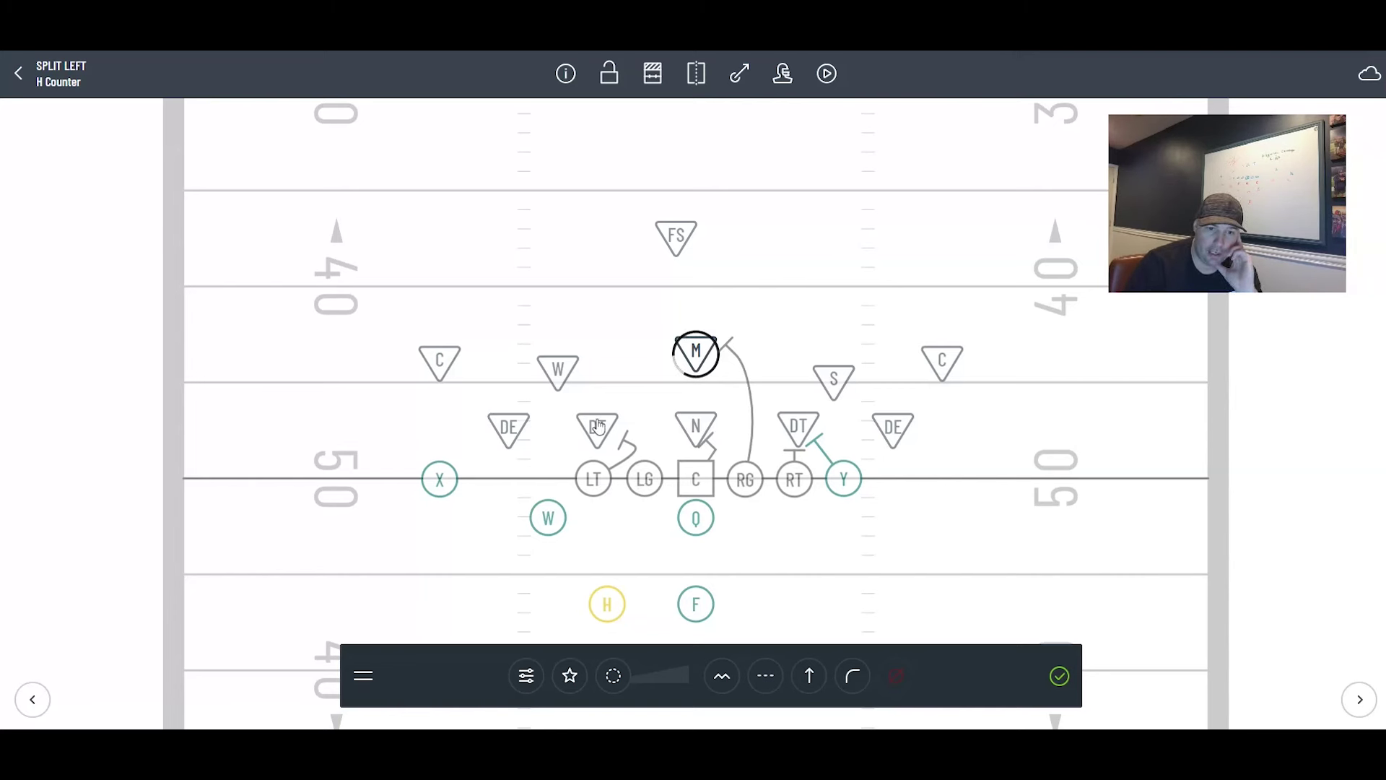
Step: Draw F's curved lead path up through the A gap, ending in a block near the W
left_click(696, 603)
left_click(649, 396)
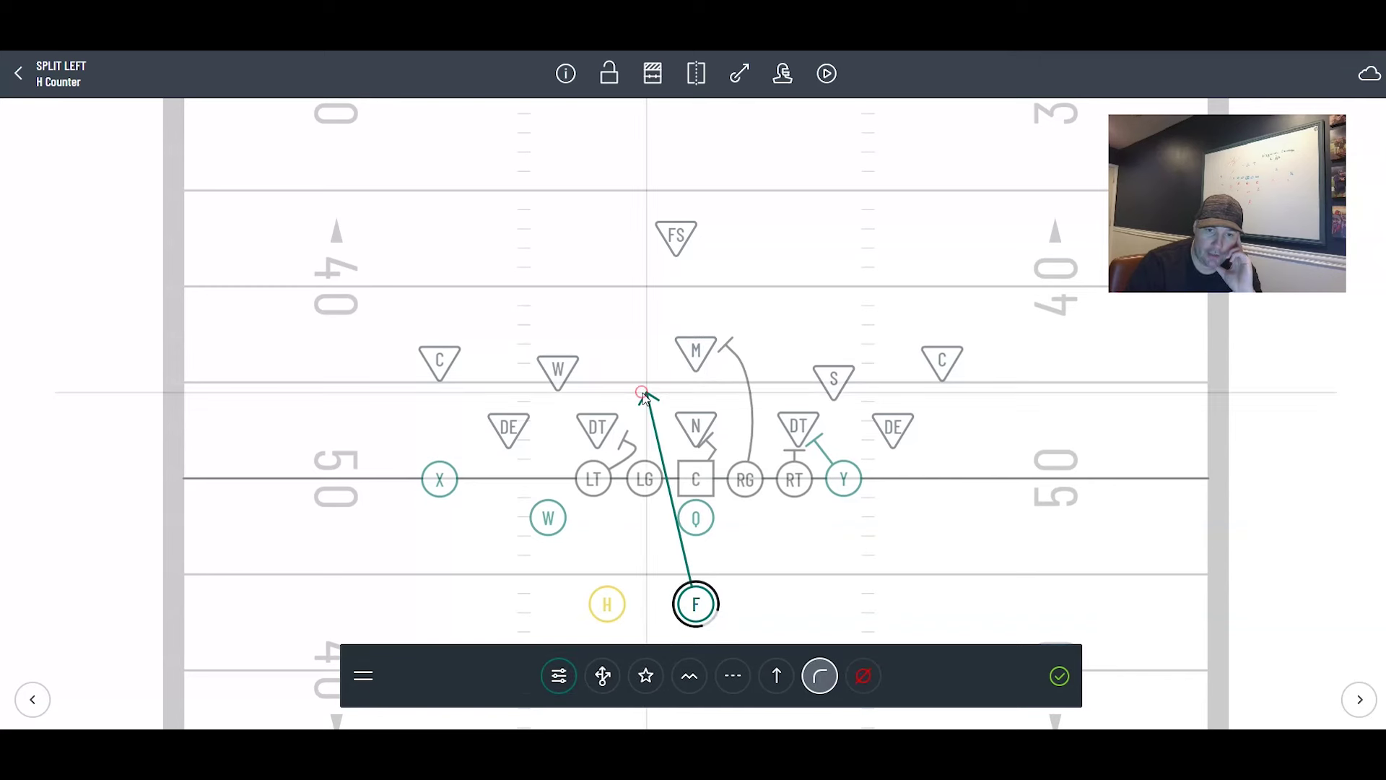
left_click(617, 361)
left_click(777, 676)
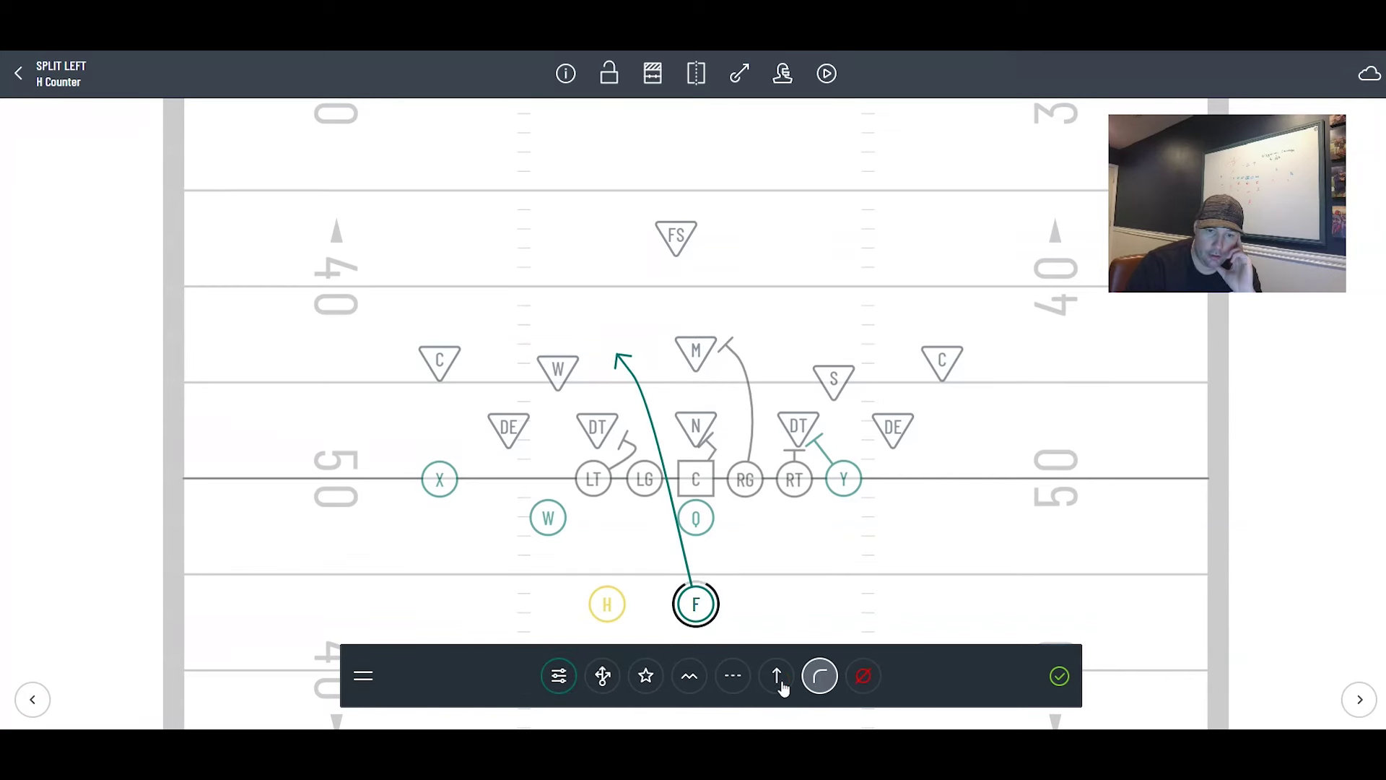
left_click(1059, 675)
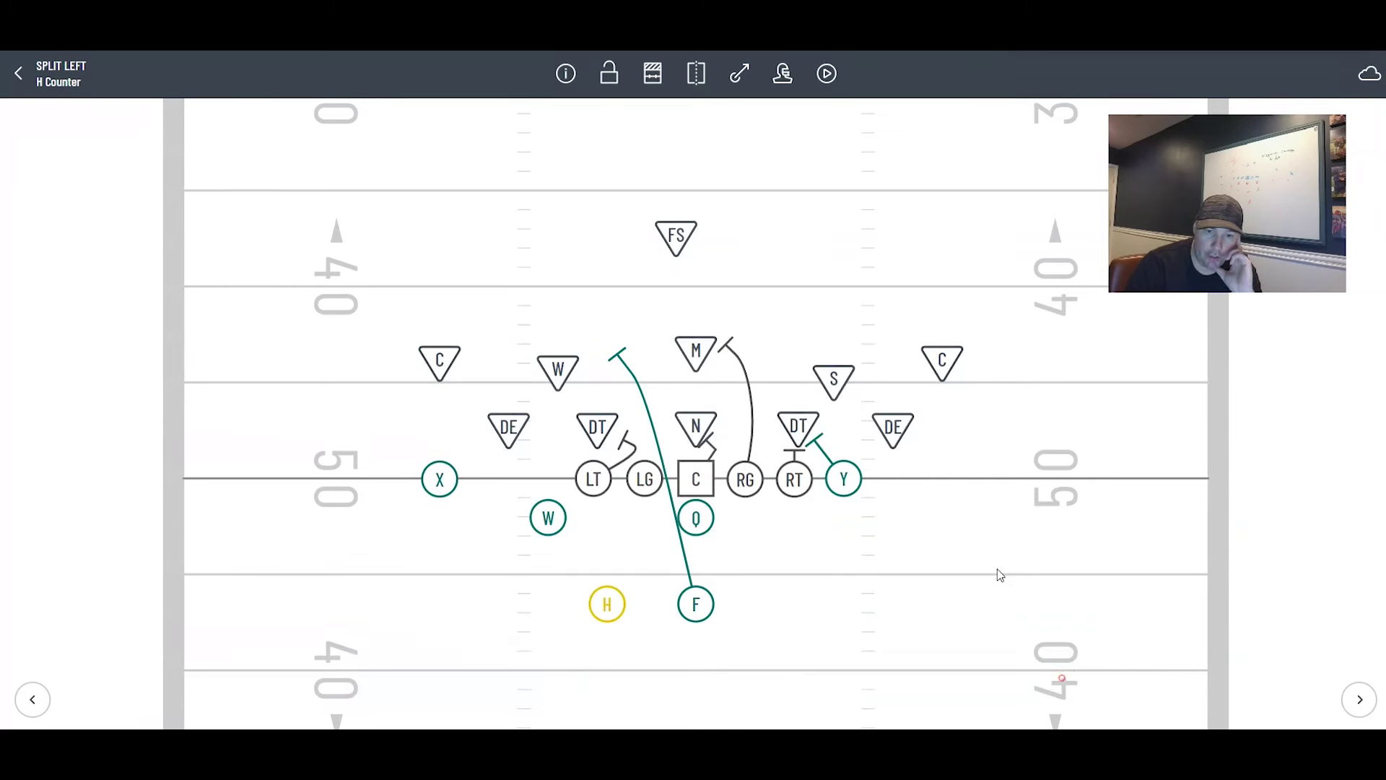
left_click(644, 484)
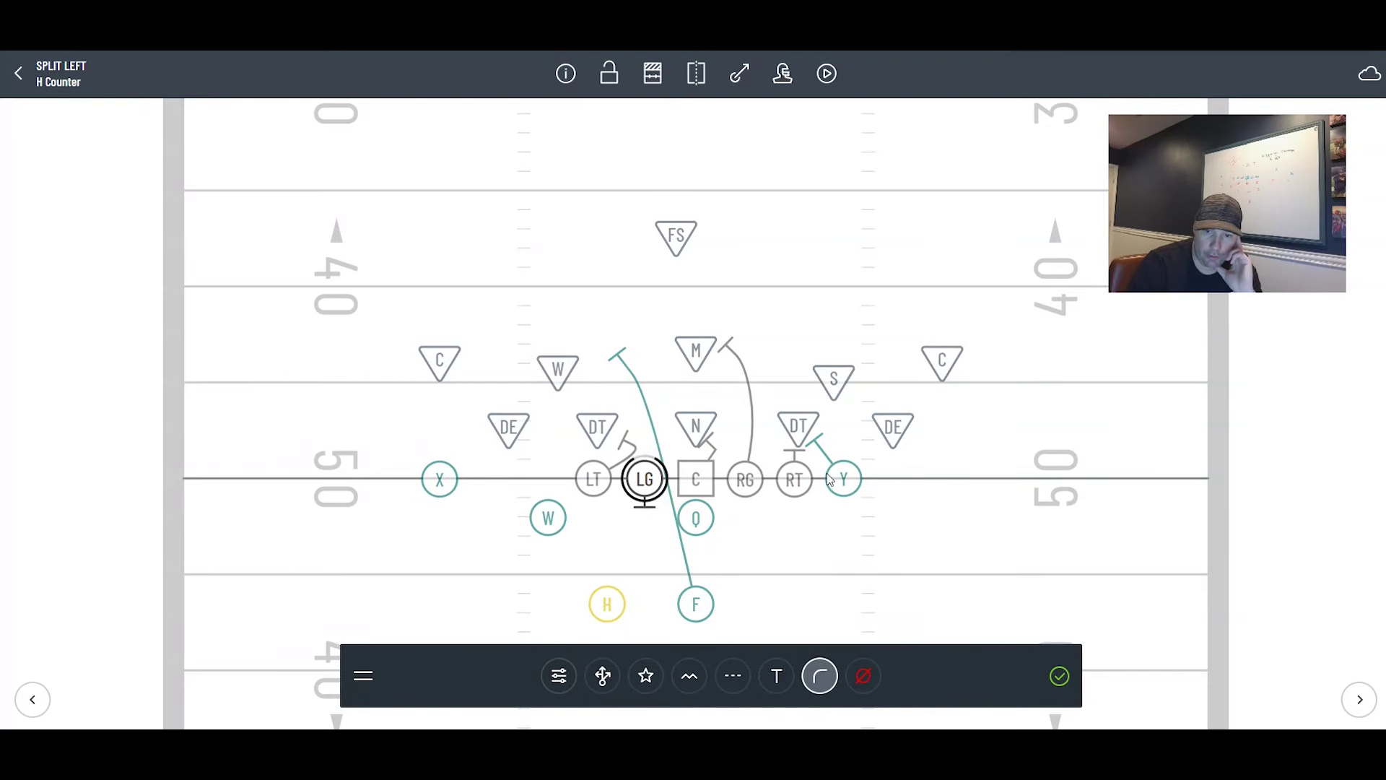
Step: Draw LG's red, T-ended kick-out pull across to the playside DE
left_click_drag(649, 496, 903, 420)
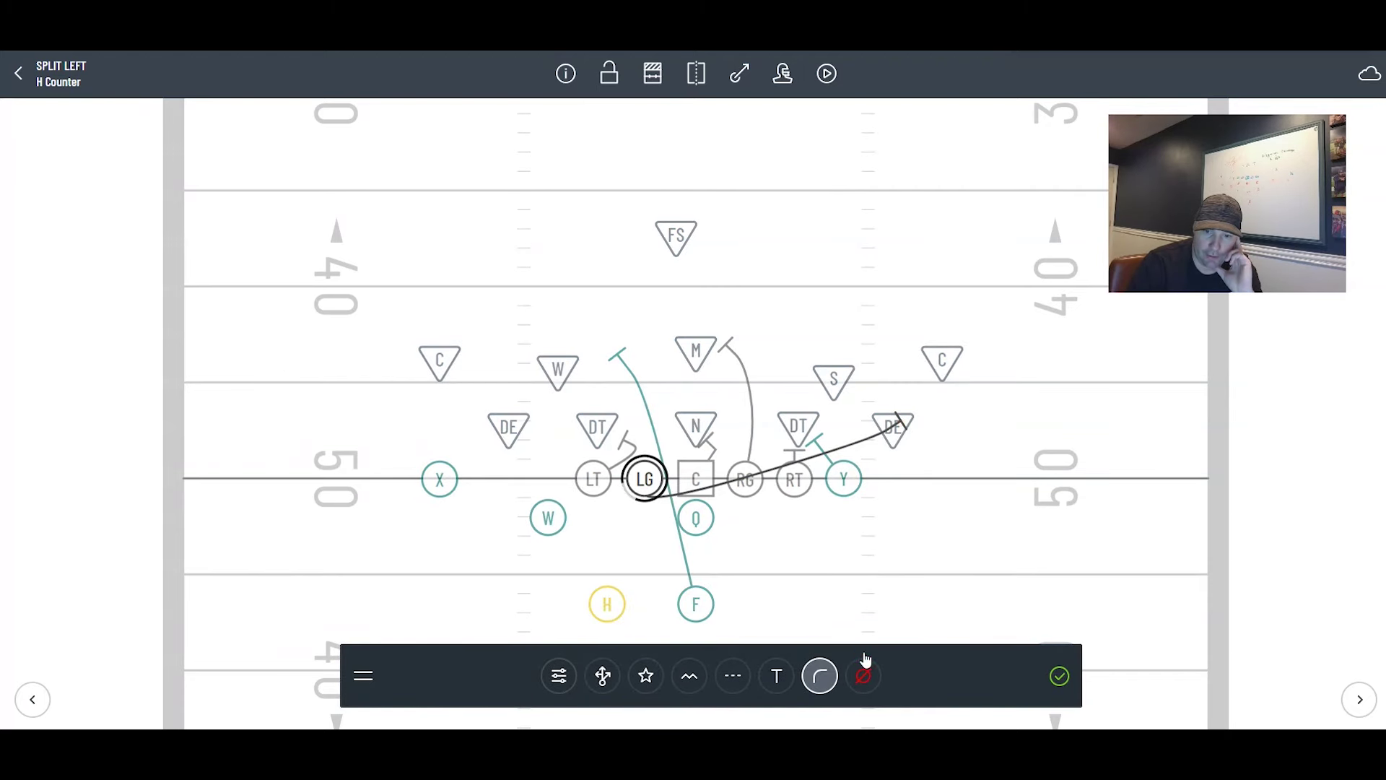
left_click(560, 676)
left_click(413, 611)
left_click(1059, 548)
Step: Colour the playside DE red and move the editing tools above the formation
left_click(890, 432)
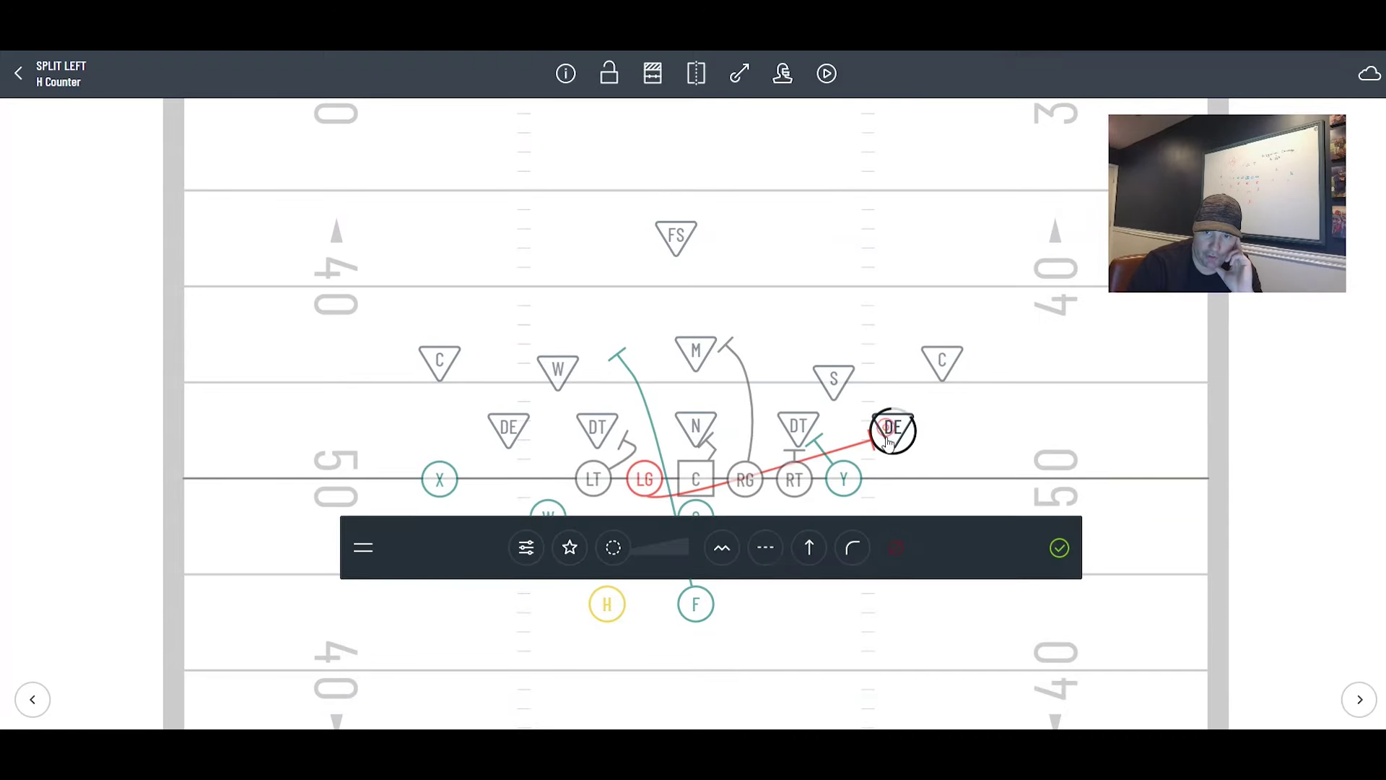
left_click(528, 549)
left_click(408, 578)
left_click(1059, 514)
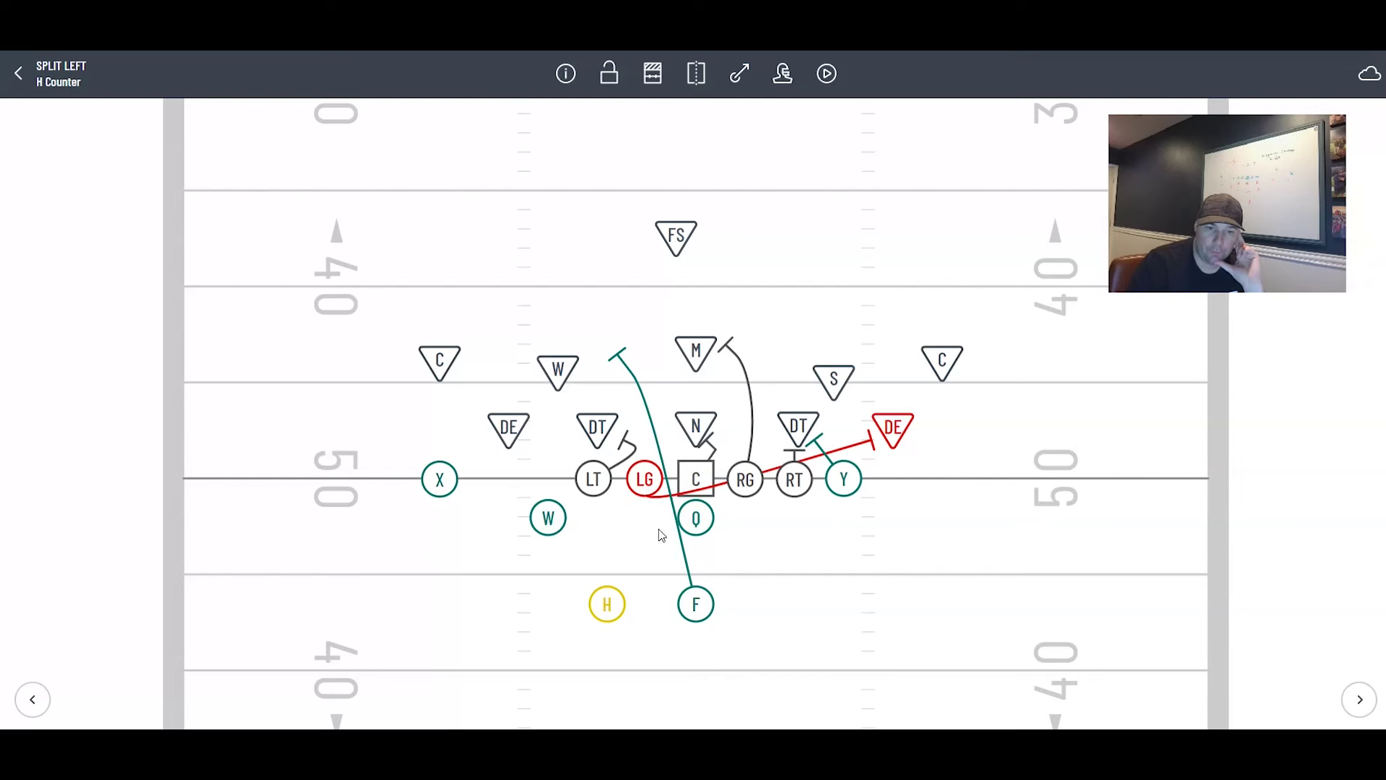
left_click(695, 519)
left_click_drag(364, 508, 419, 203)
left_click(832, 211)
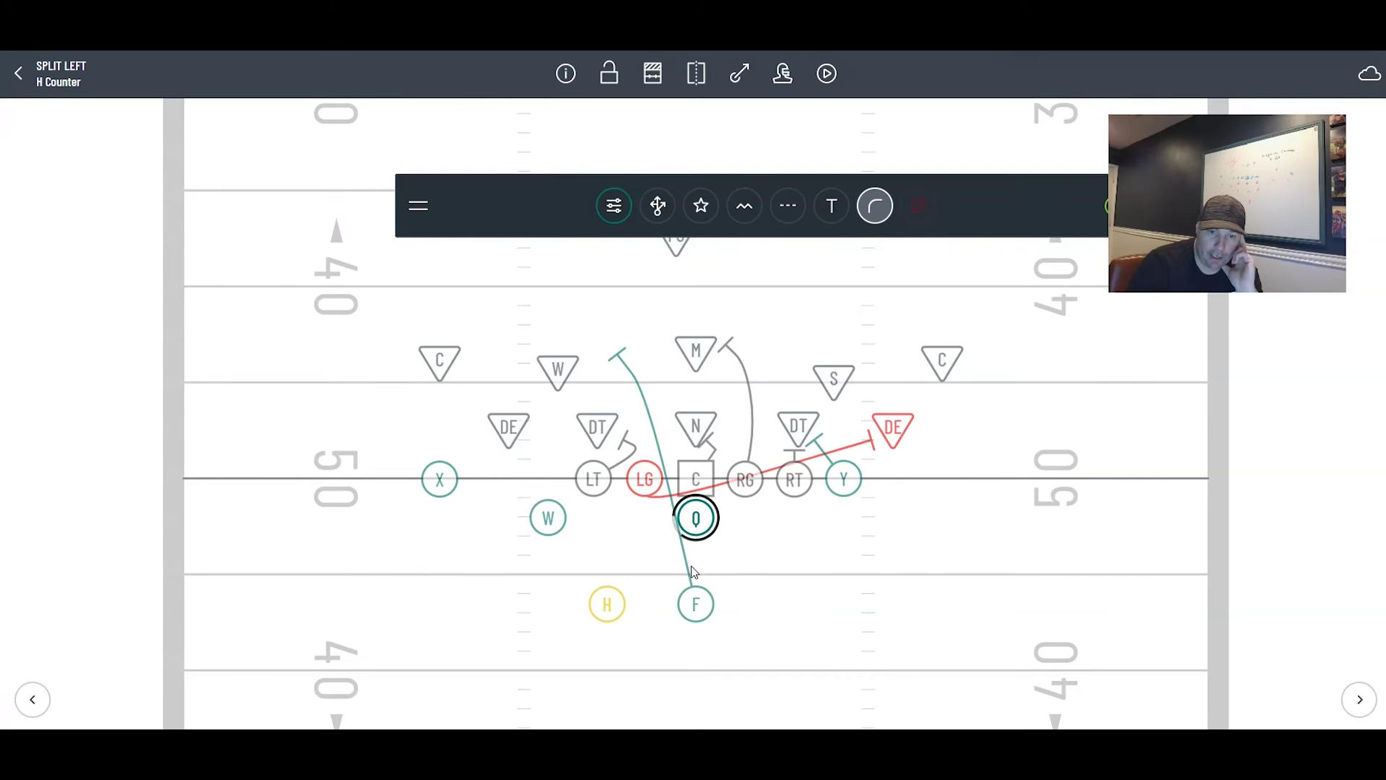
Step: Draw H's yellow curved counter path with an arrowhead, behind F and up past Y
left_click(687, 583)
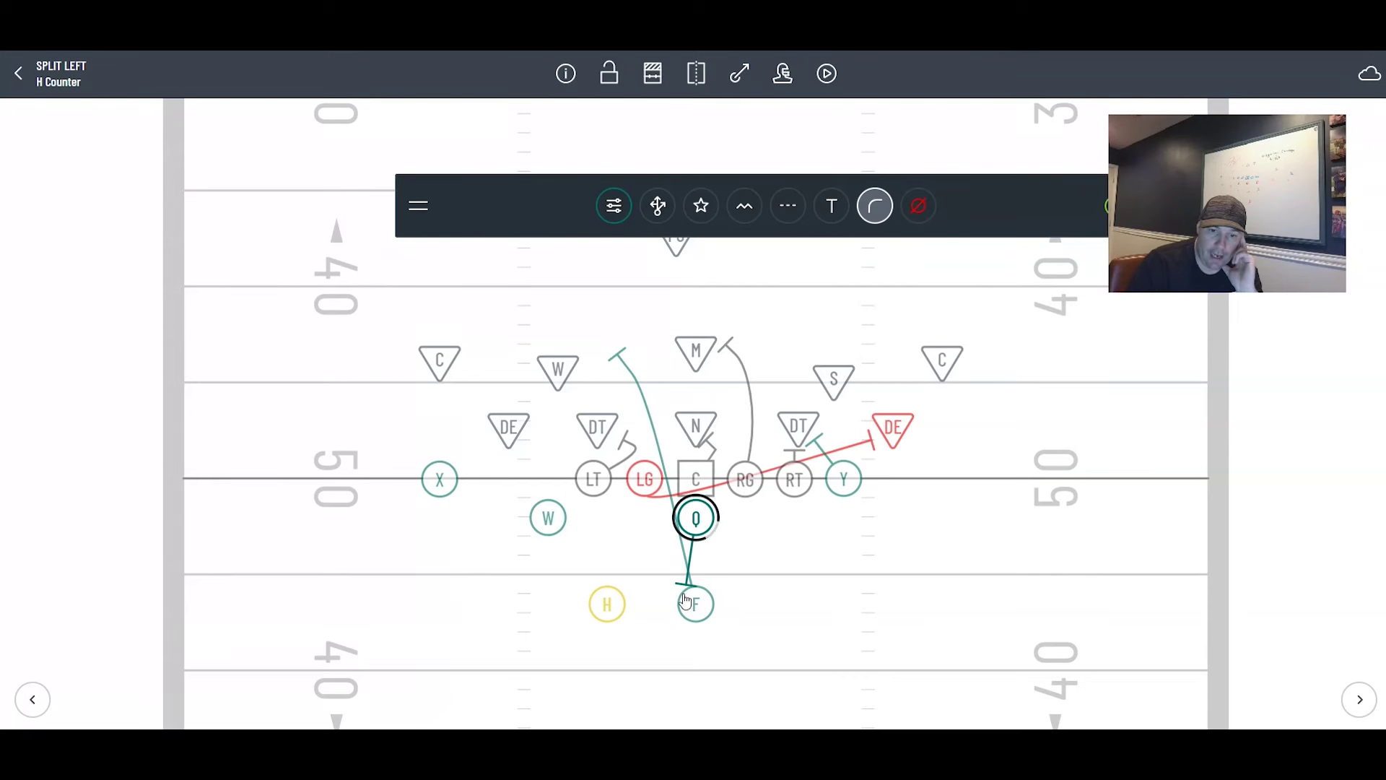
left_click(620, 608)
left_click(670, 620)
mouse_move(727, 626)
left_mouse_down()
mouse_move(792, 582)
mouse_move(875, 368)
left_mouse_up()
left_click(834, 206)
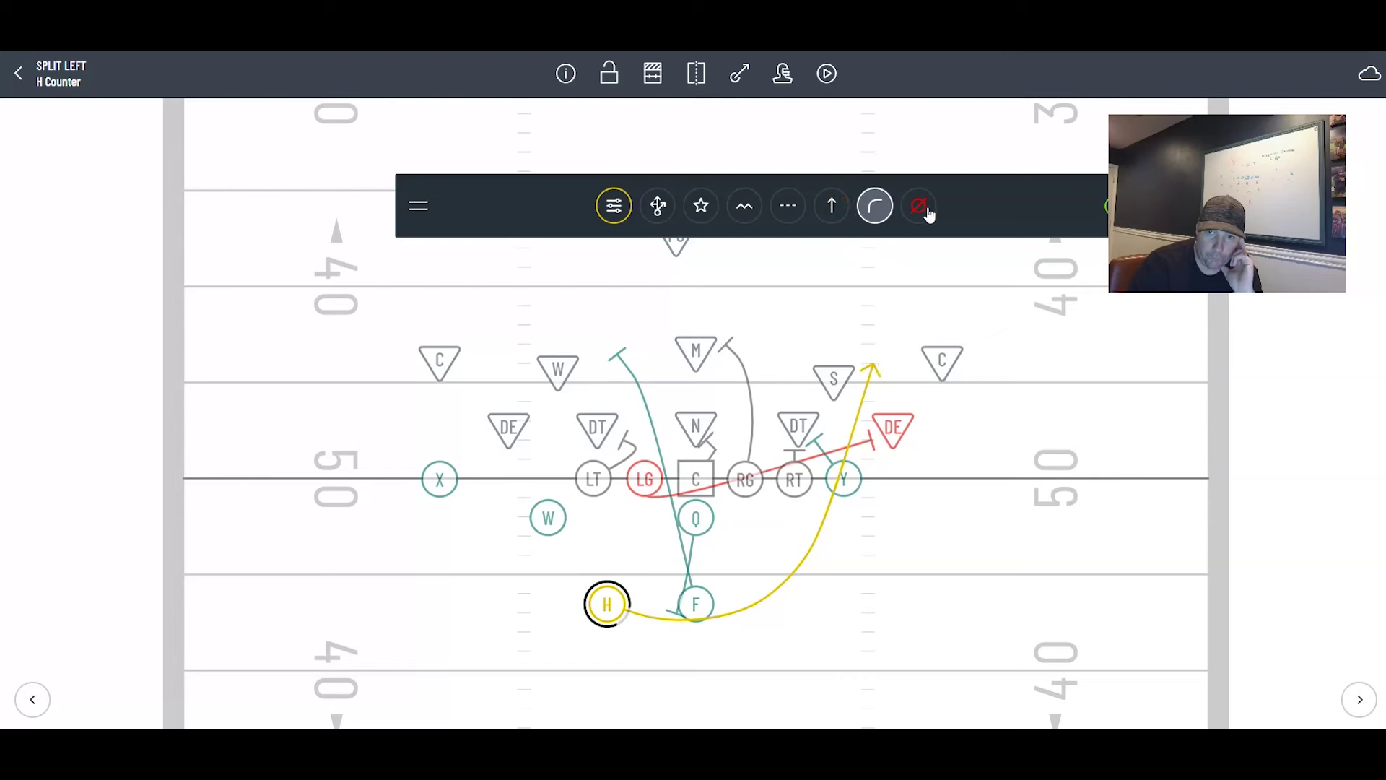
left_click(1035, 237)
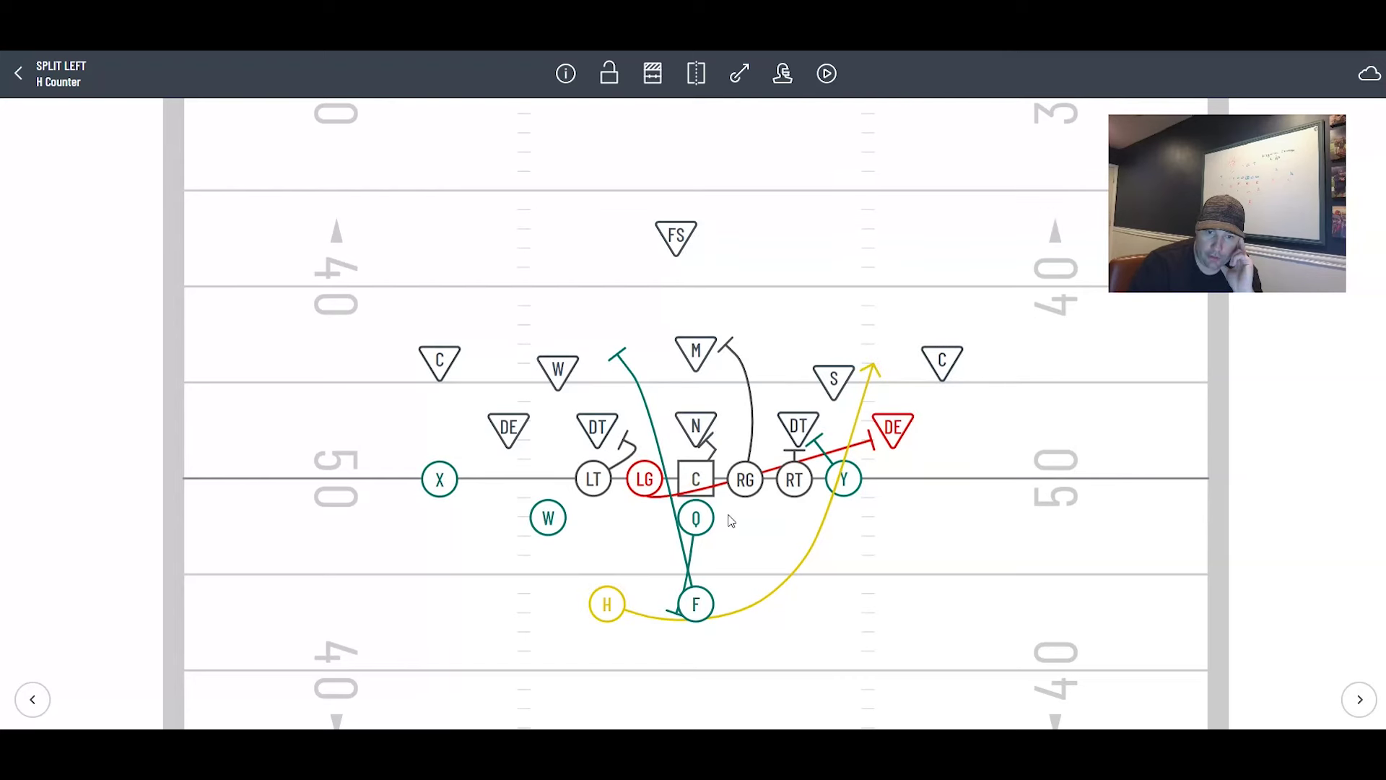
Step: Redraw Q's path dropping back toward H, ending in a circle
left_click(696, 519)
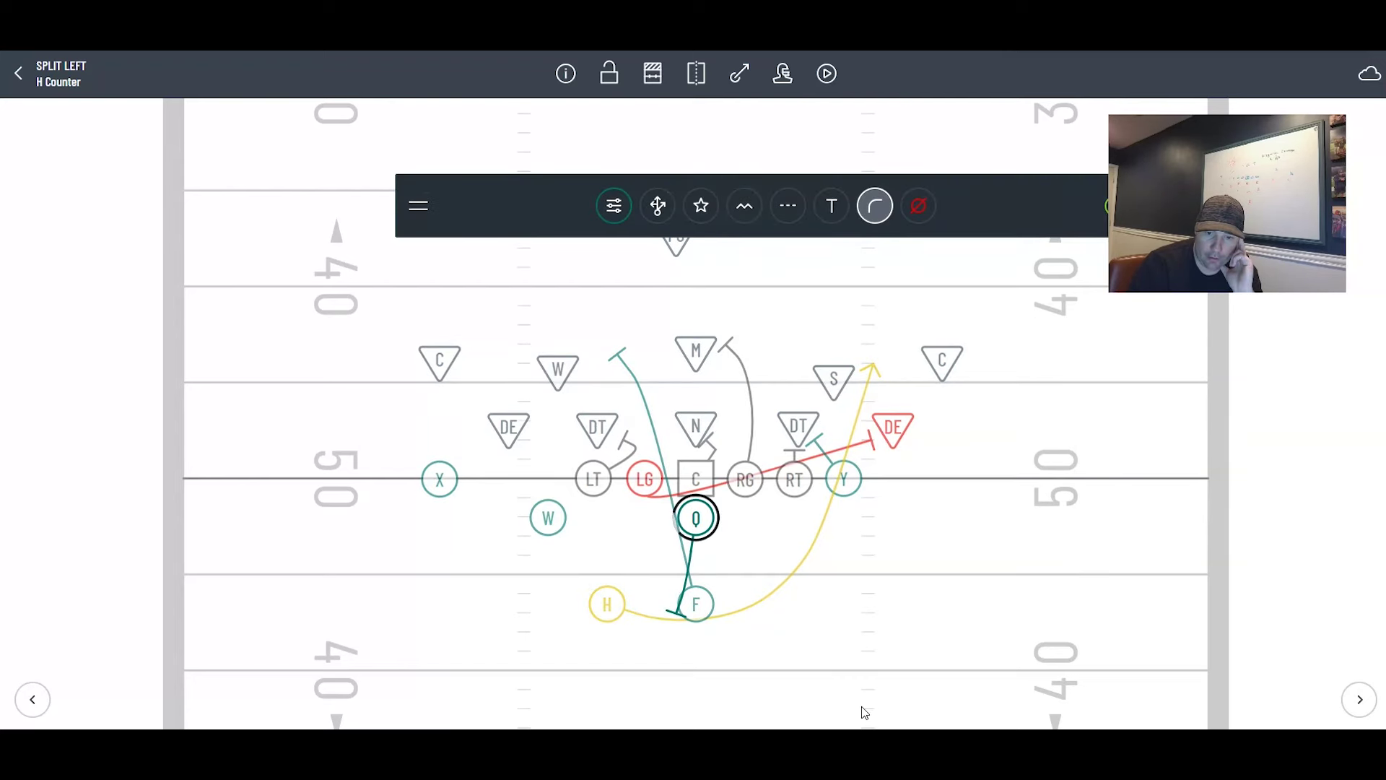
left_click(660, 616)
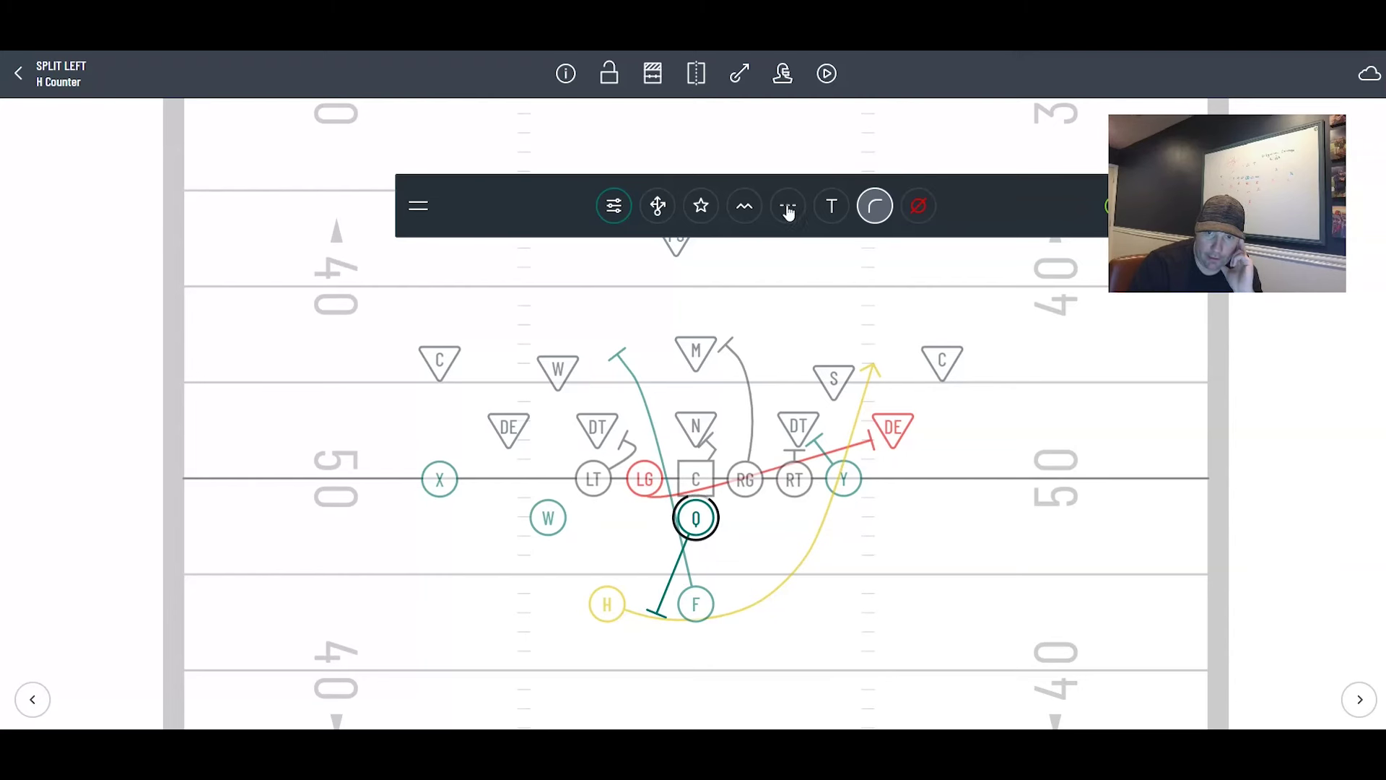
left_click(832, 213)
left_click(834, 215)
left_click(834, 214)
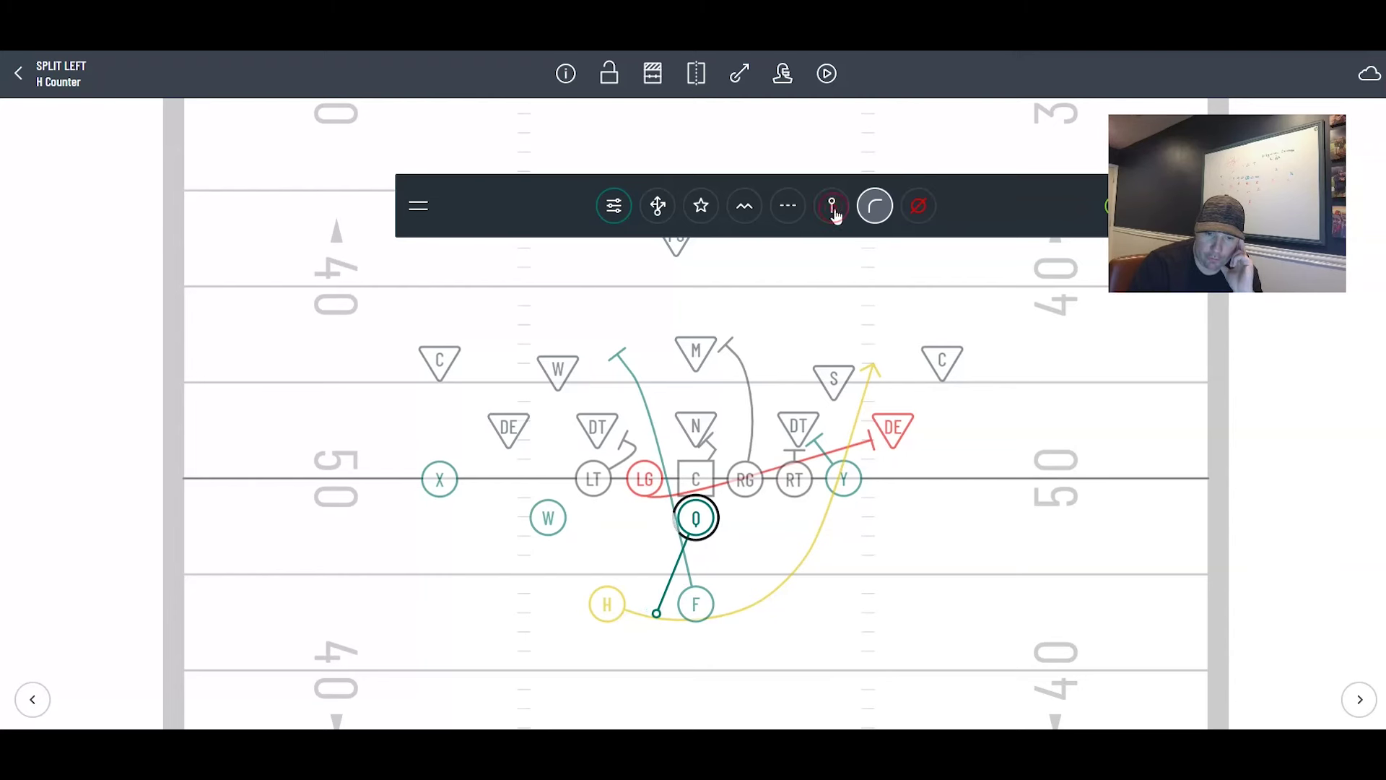